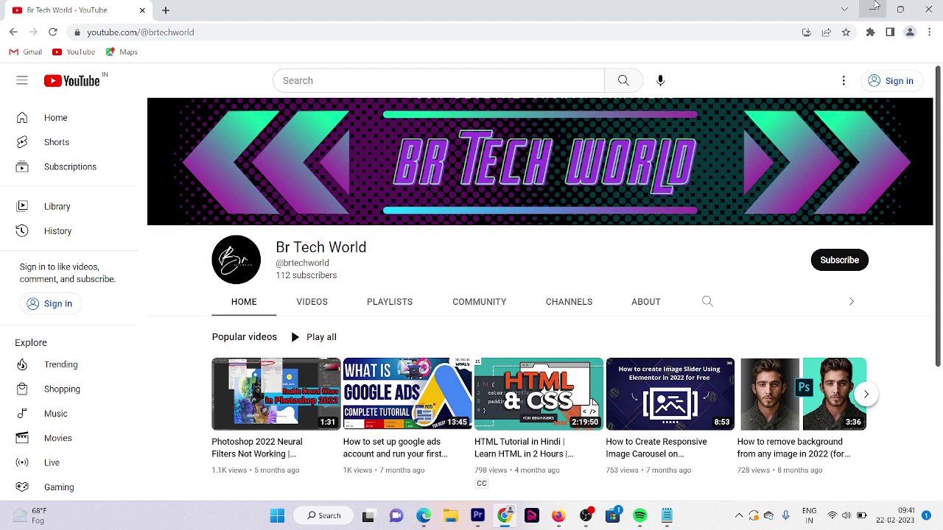
Search the web for "adblock extension" in a new browser tab
click(166, 12)
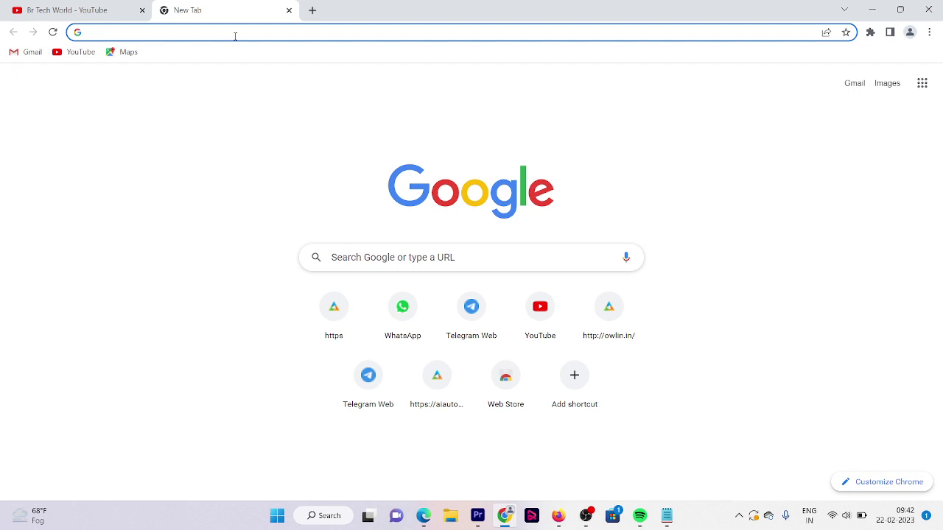
text(adblock)
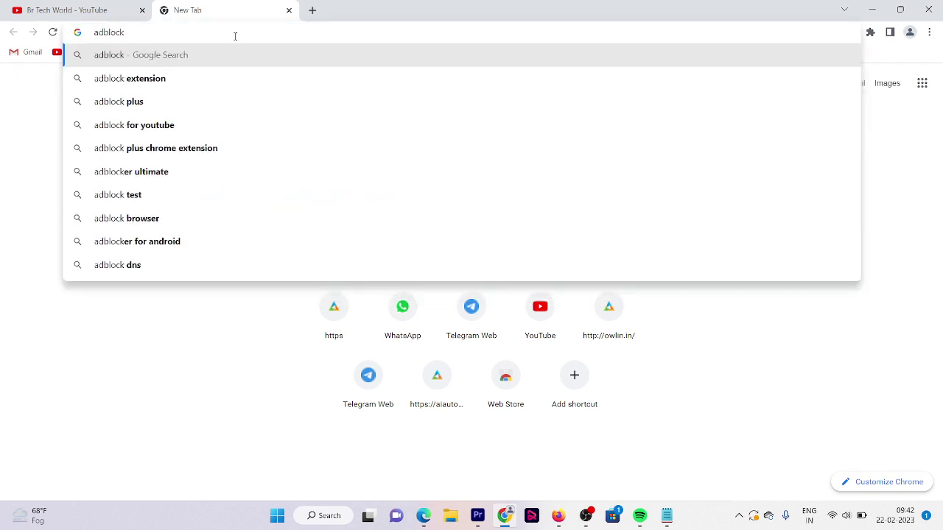
key(Down)
key(Return)
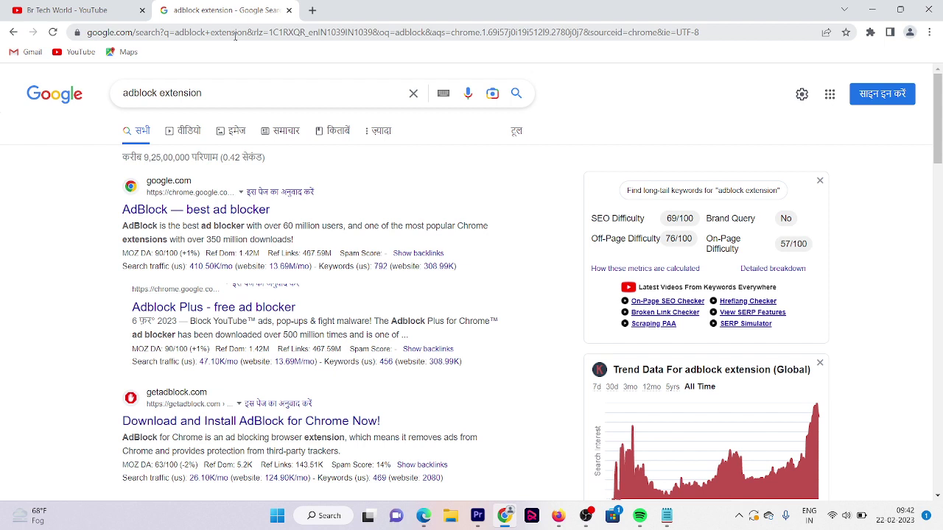
Open the "AdBlock — best ad blocker" Chrome Web Store page and add the extension to the browser
click(187, 214)
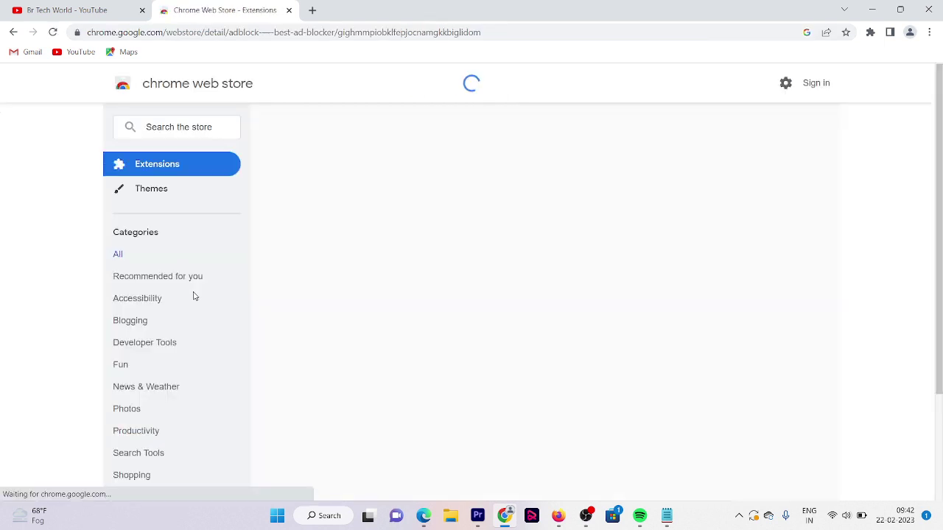
click(719, 170)
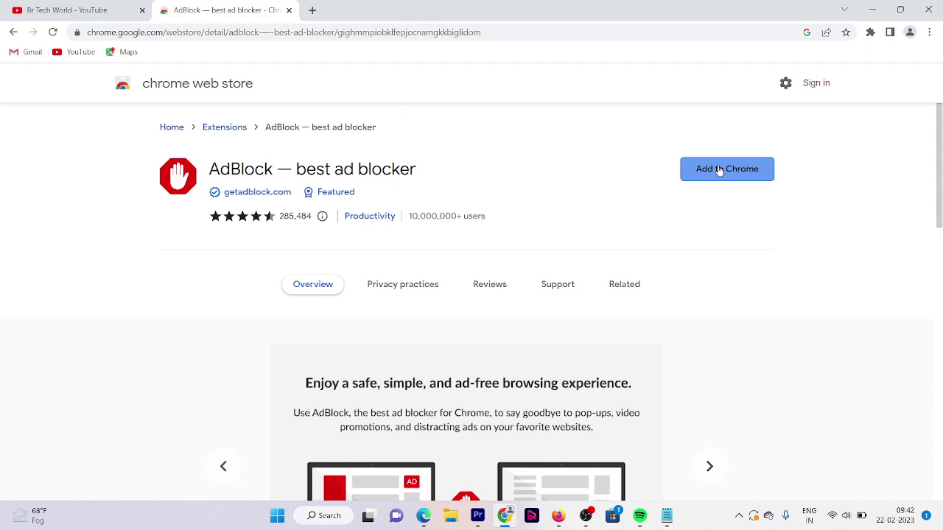
click(485, 161)
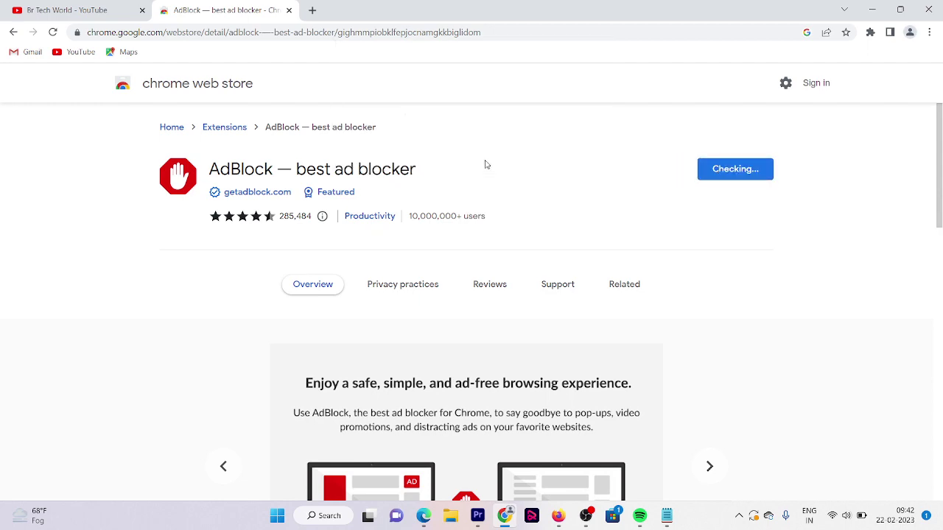
Return to the Br Tech World YouTube channel page, reload it, and check the Photoshop 2022 Neural Filters video for ads
click(103, 6)
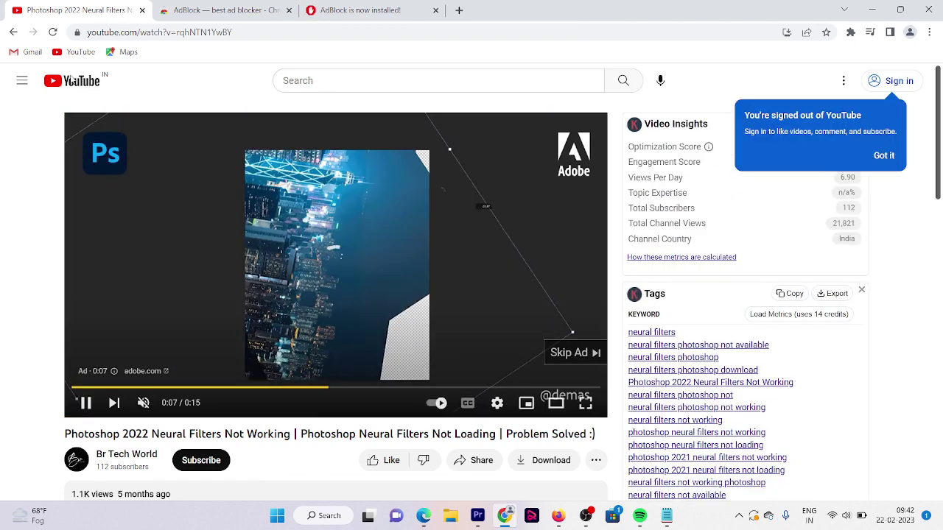
click(13, 32)
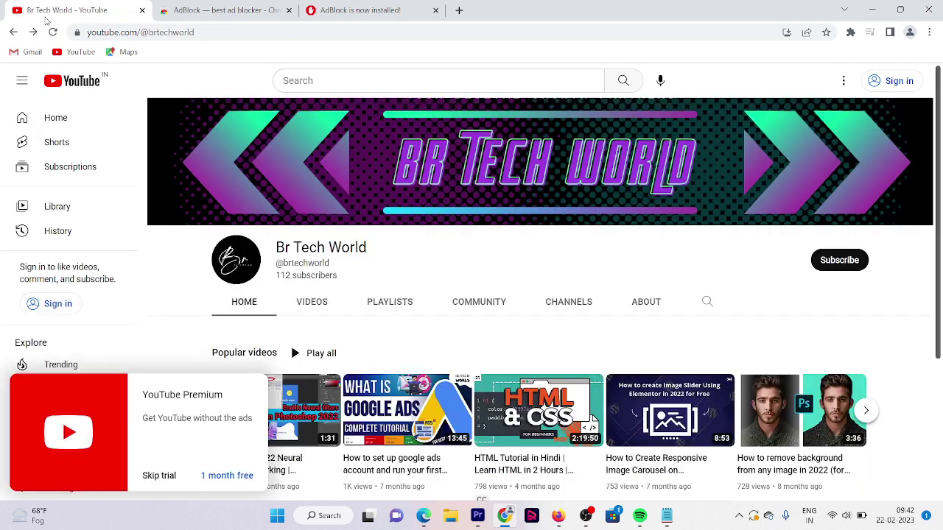
click(53, 32)
click(870, 31)
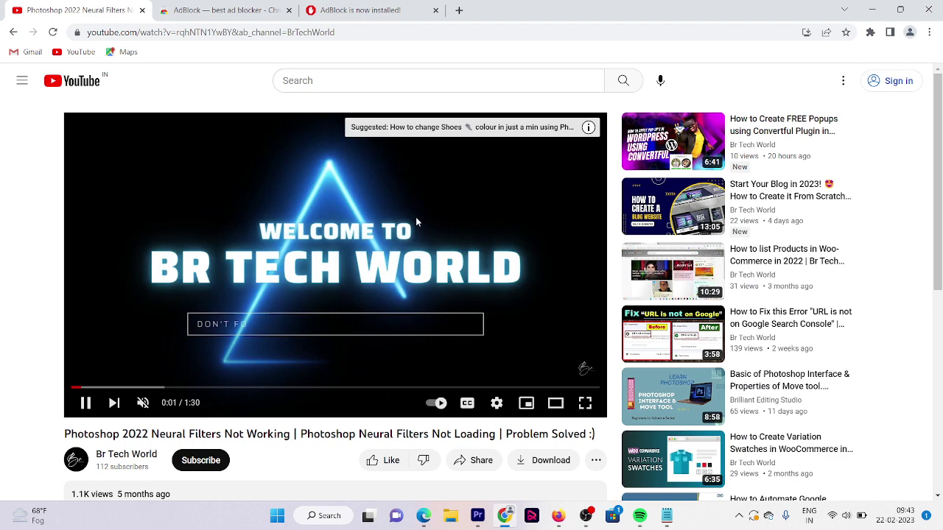
Play the channel's video on setting up a Google Ads account to check for ads, and return to the channel page
click(7, 39)
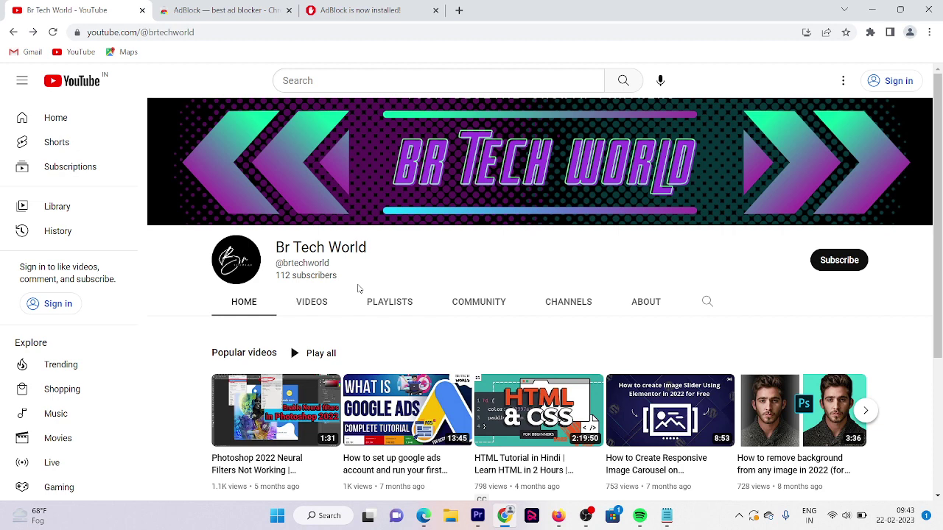
click(400, 396)
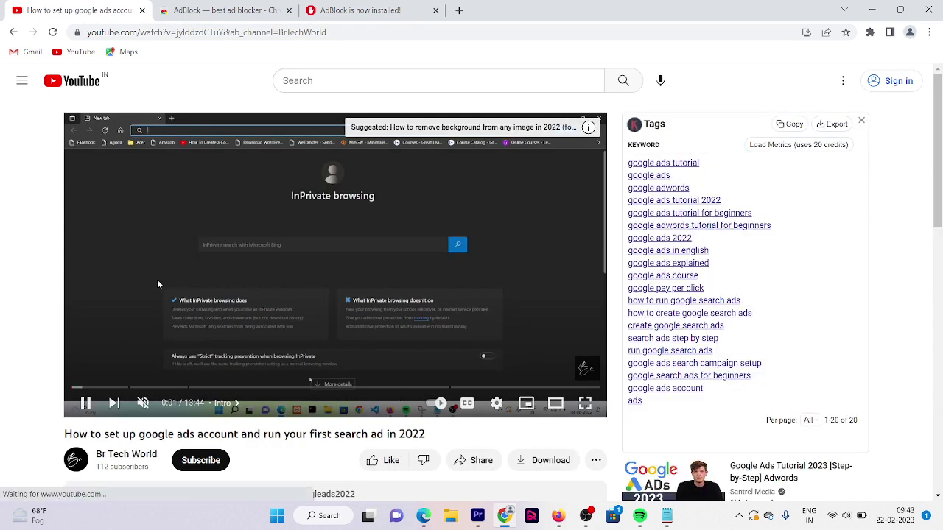
click(13, 31)
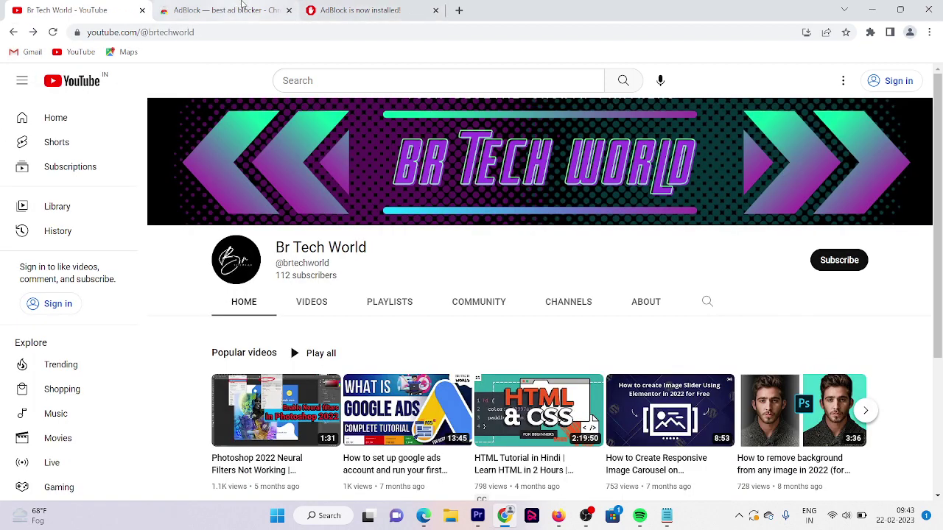
Search the Chrome Web Store for "adgaurd"
click(242, 5)
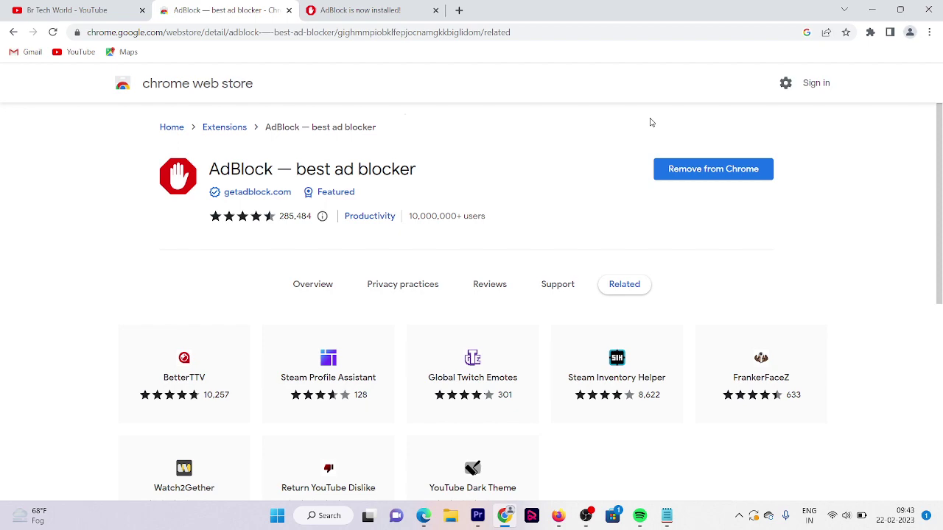
click(184, 84)
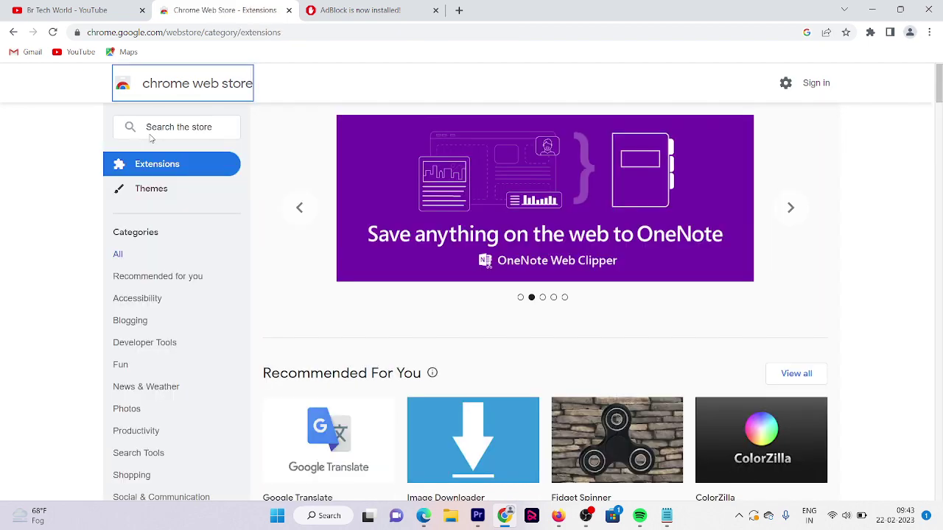
click(166, 128)
text(adgaurd)
key(Return)
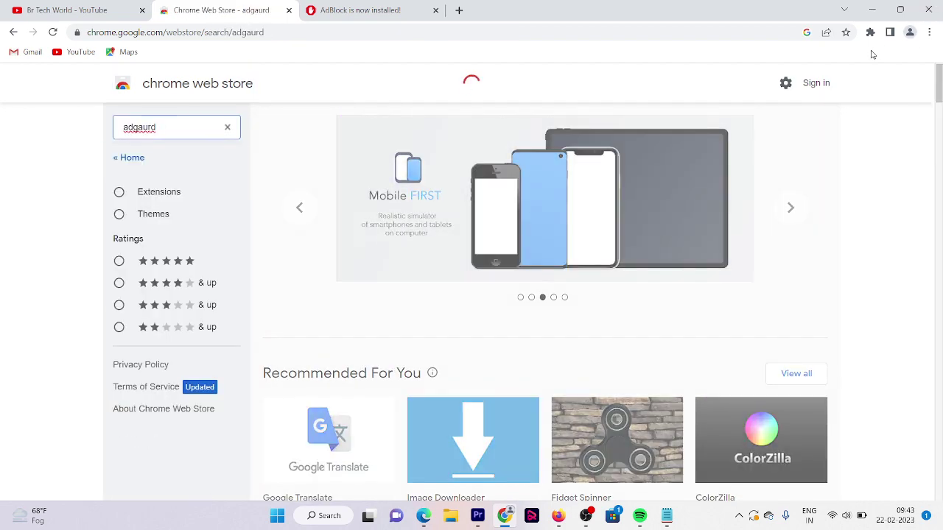
Remove the "AdBlock — best ad blocker" extension from Chrome and confirm the removal
click(869, 34)
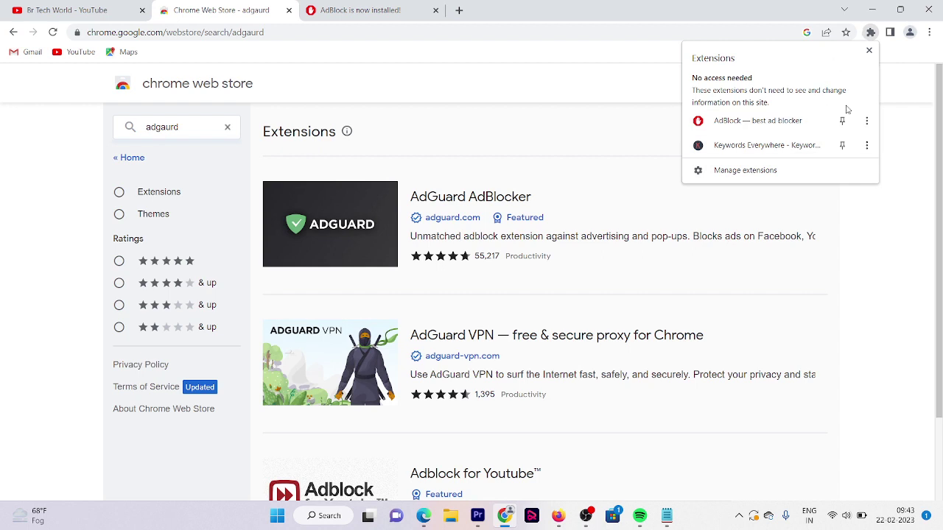
click(867, 121)
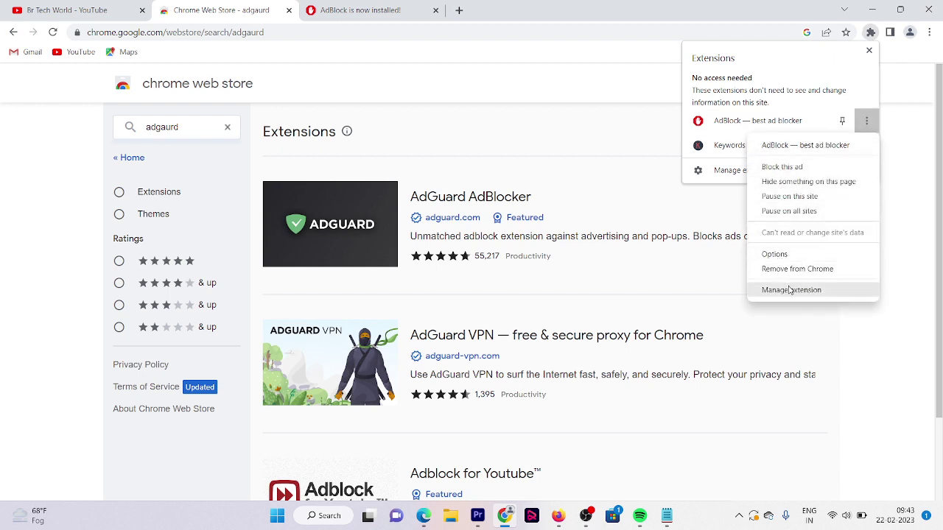
click(812, 269)
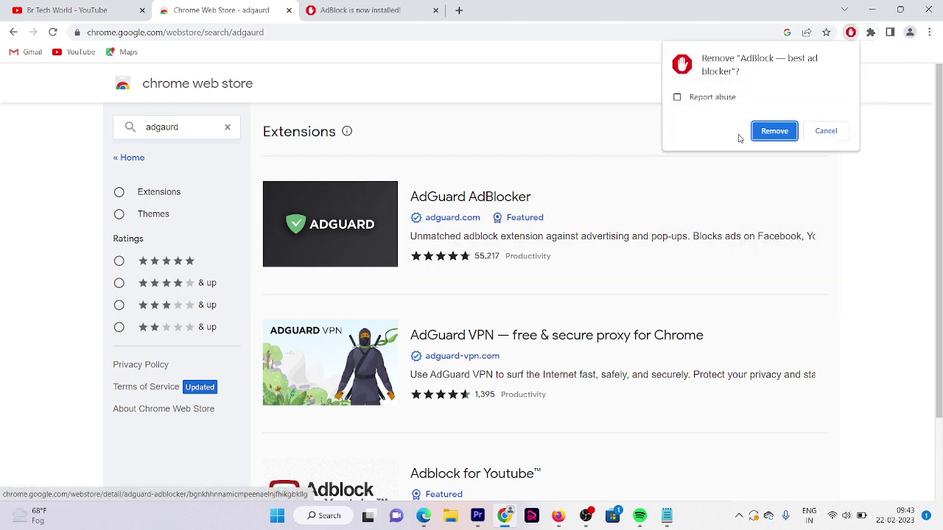
click(762, 133)
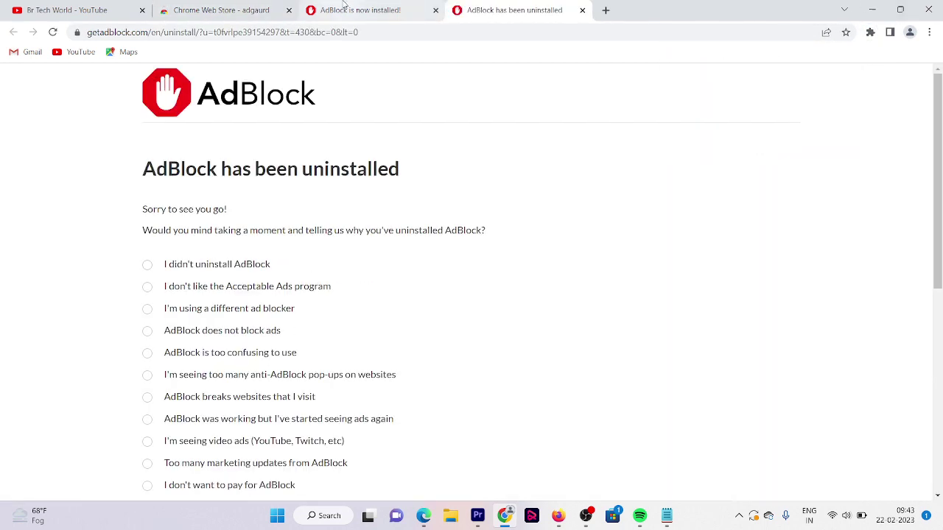
Open the AdGuard AdBlocker page from the Chrome Web Store search results and try to add the extension
click(218, 10)
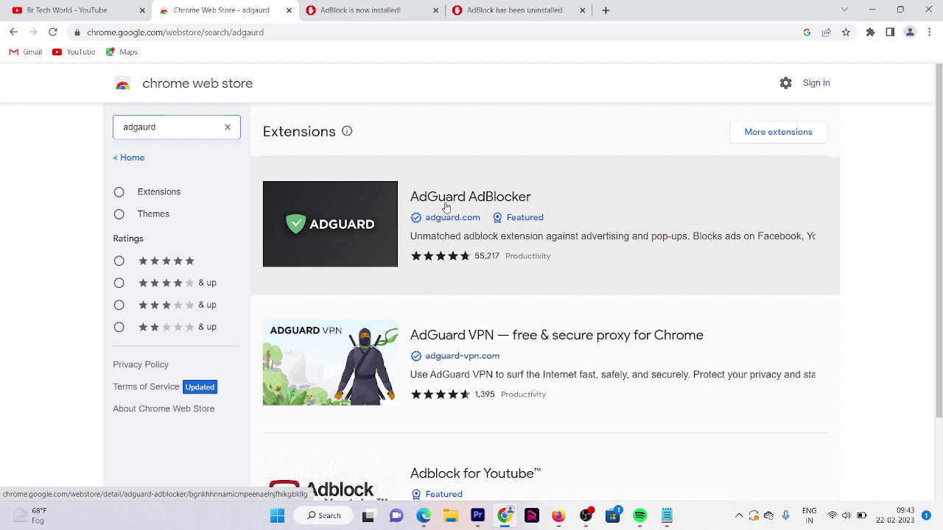
click(445, 208)
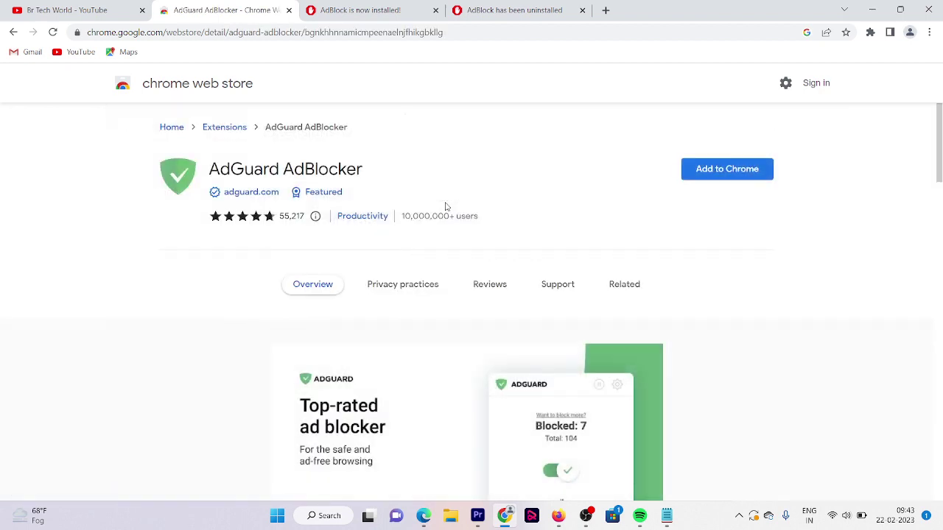
click(731, 178)
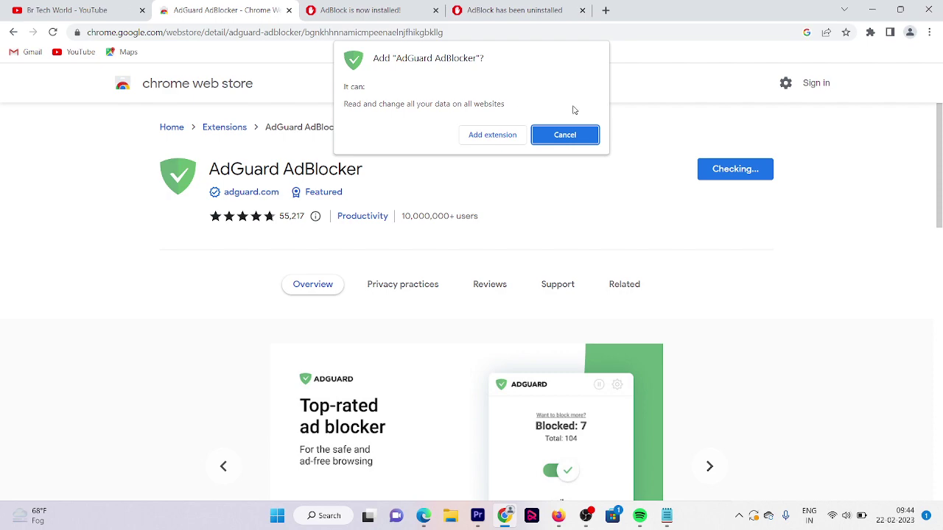
click(555, 137)
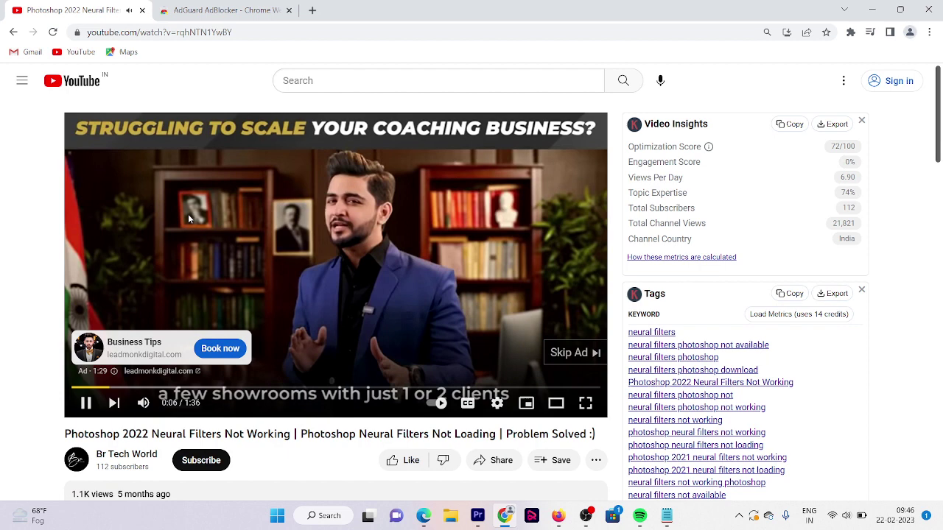
Pause the YouTube video, add the AdGuard AdBlocker extension from its store page, and dismiss the installation notice
key(space)
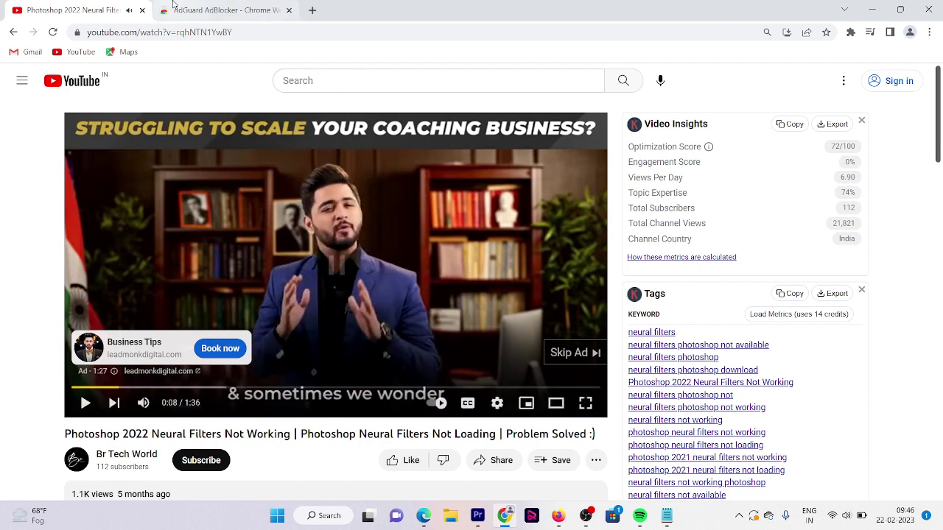
click(173, 6)
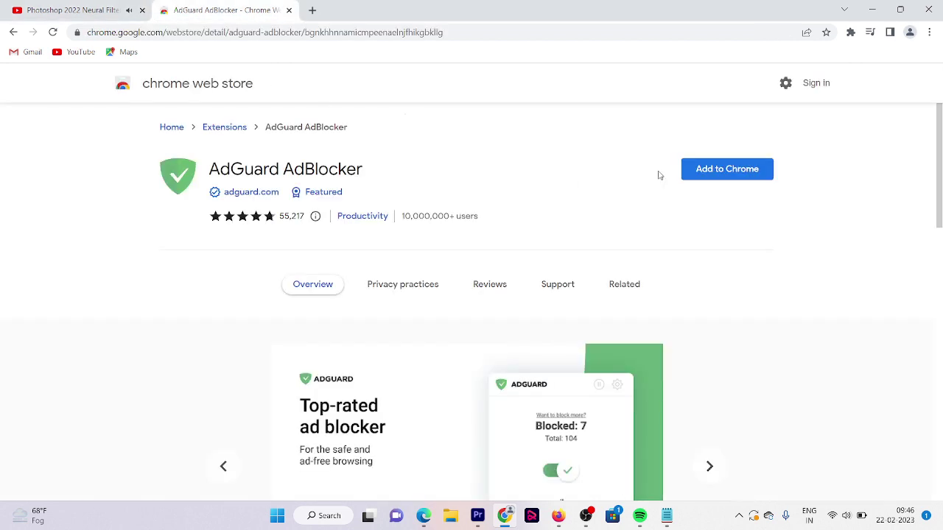
click(721, 169)
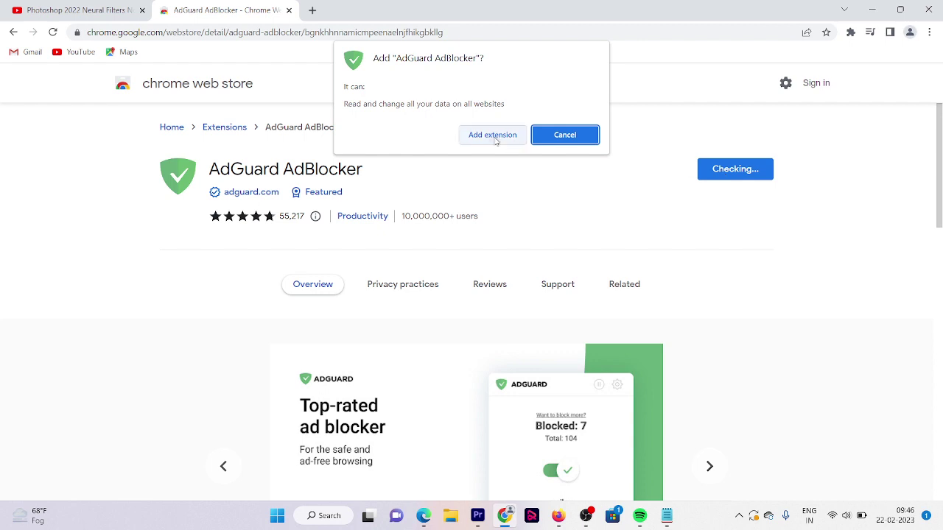
click(493, 136)
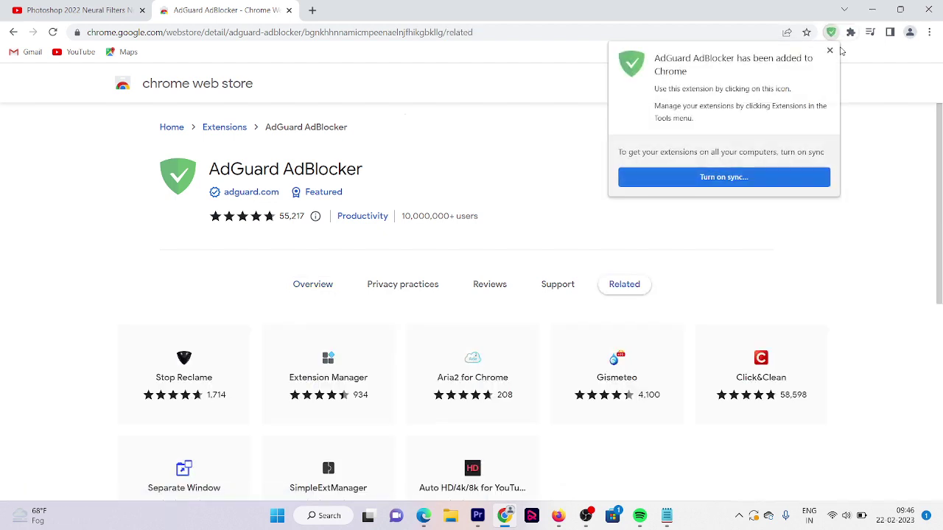
click(830, 51)
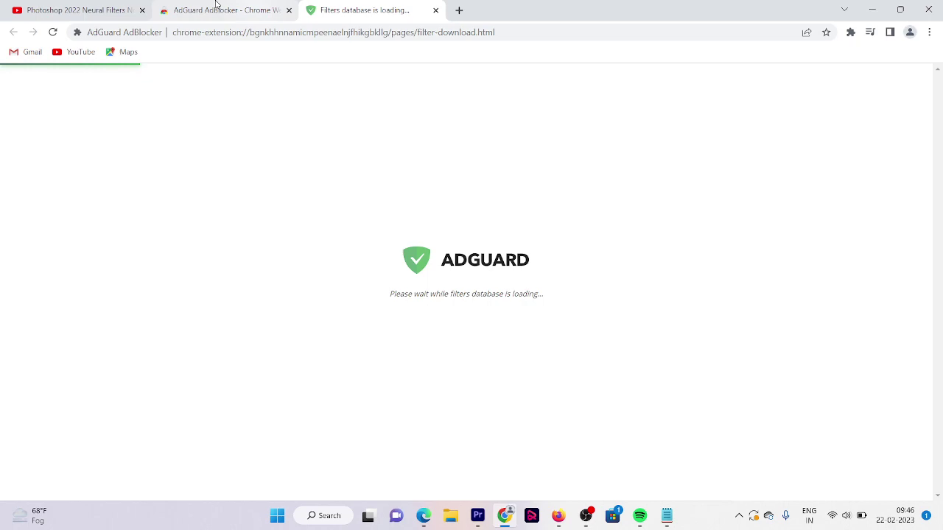
Reload the Br Tech World channel page, play the Photoshop 2022 Neural Filters video to check for ads, and pause it
click(56, 7)
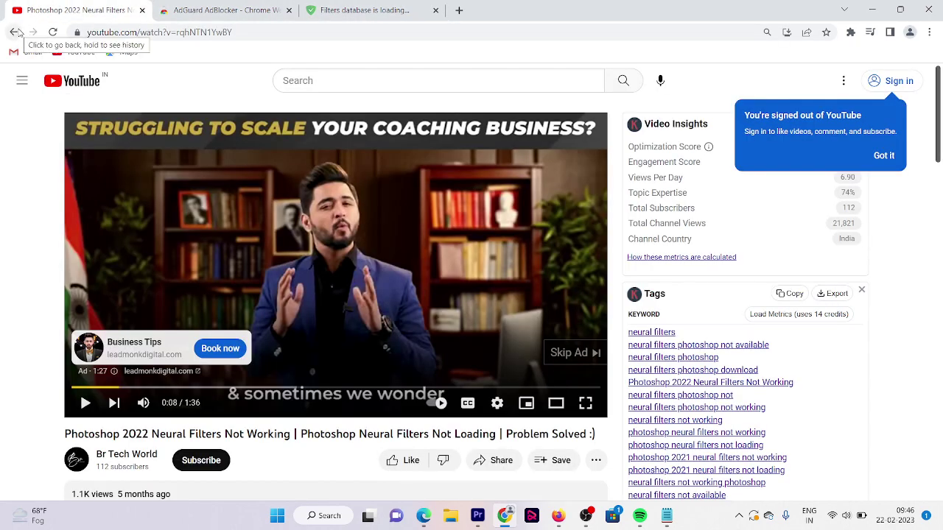
click(14, 32)
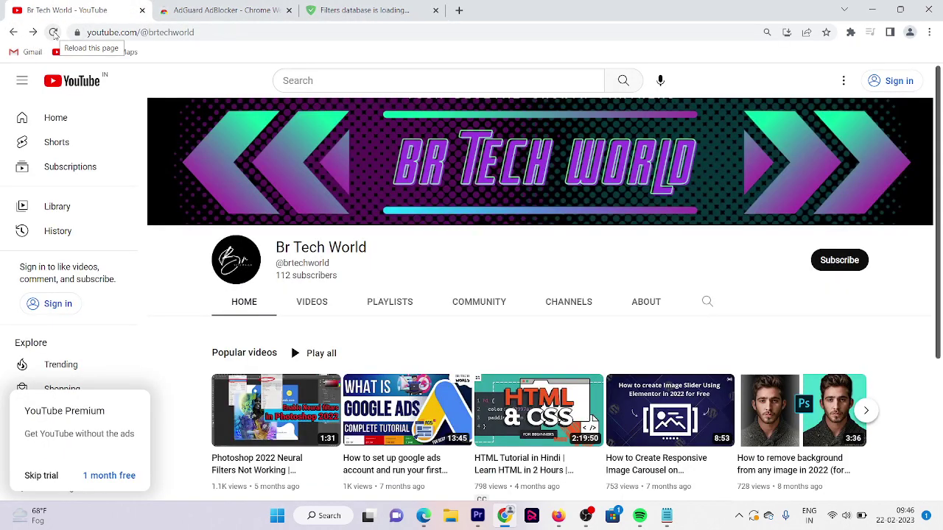
click(54, 32)
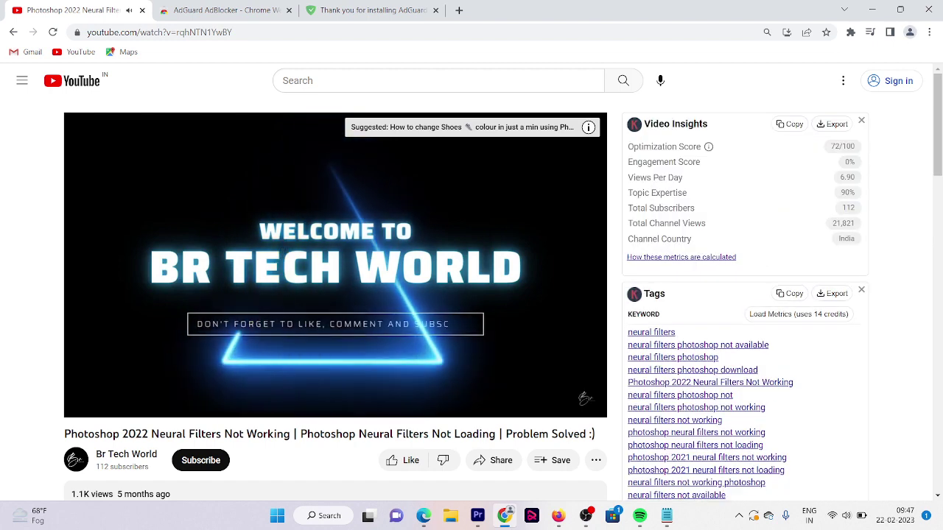
click(262, 206)
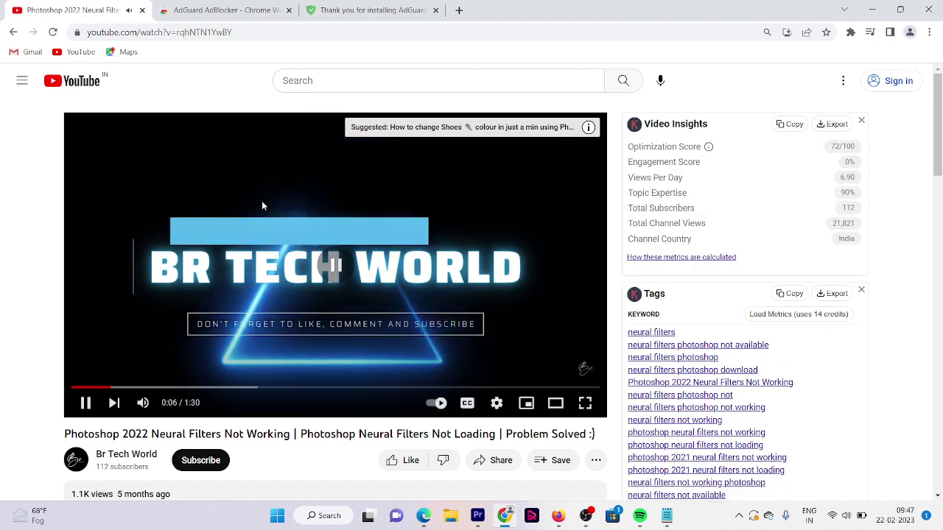
Remove the AdGuard AdBlocker extension from Chrome and confirm the removal
click(851, 32)
click(845, 121)
click(766, 274)
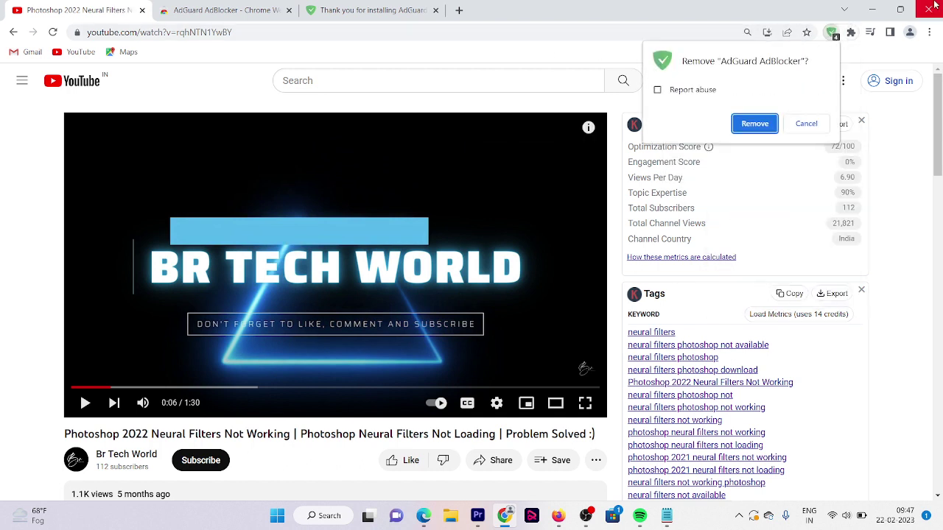
click(754, 124)
Open Chrome's full browsing history page
click(930, 31)
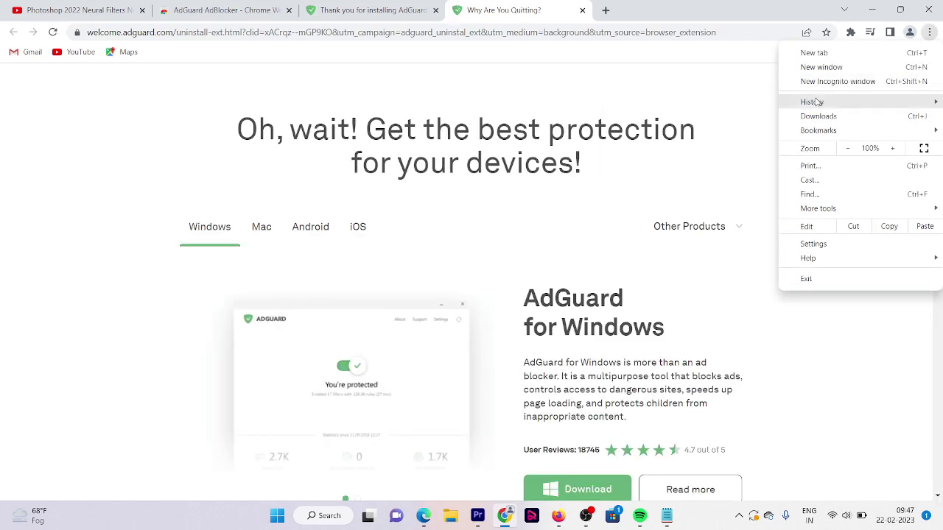
mouse_move(818, 102)
click(626, 105)
click(140, 11)
click(626, 11)
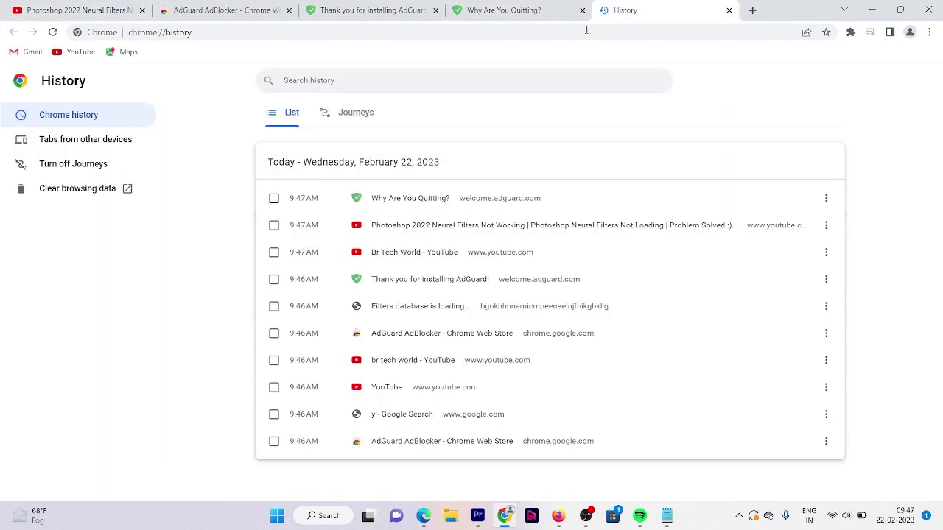
Clear the browsing history, cookies and cached files for all time, and close the History page
click(77, 189)
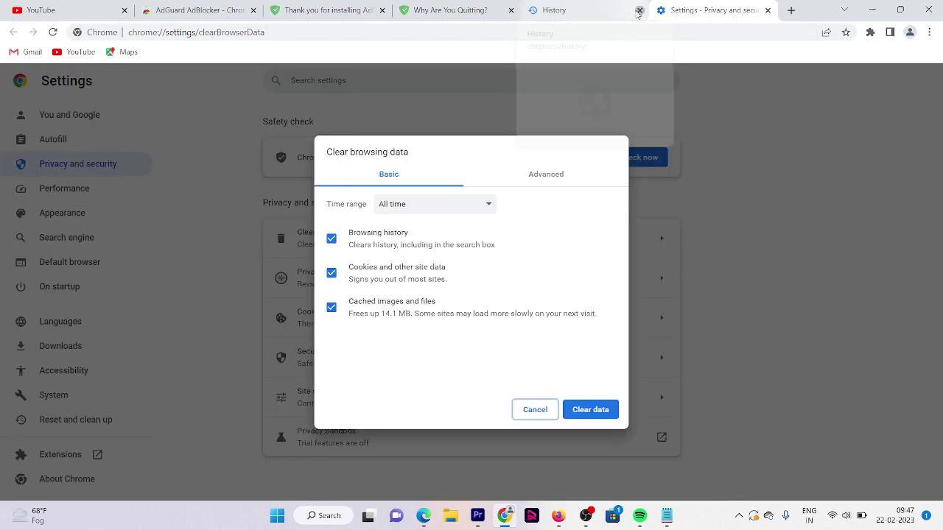
click(639, 10)
click(583, 411)
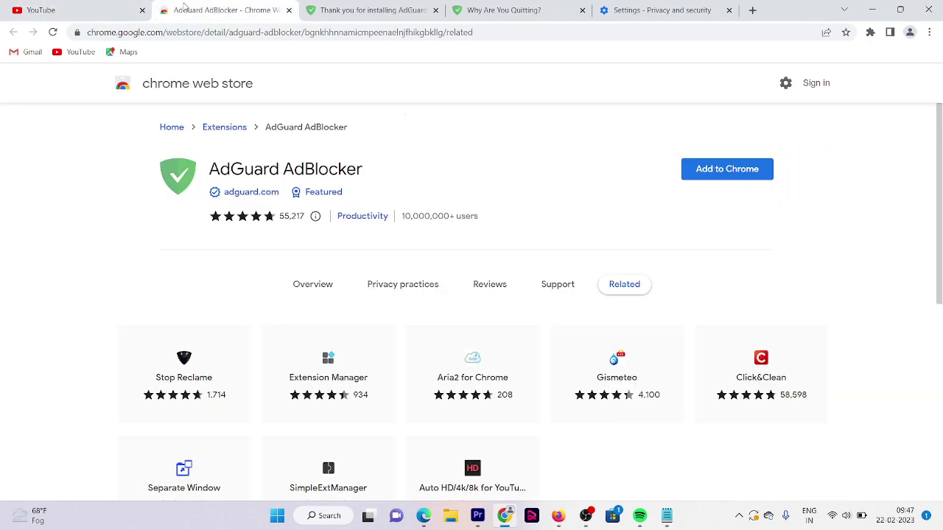
Go to the Chrome Web Store's main page and search it for "youtube ad blocker"
click(121, 87)
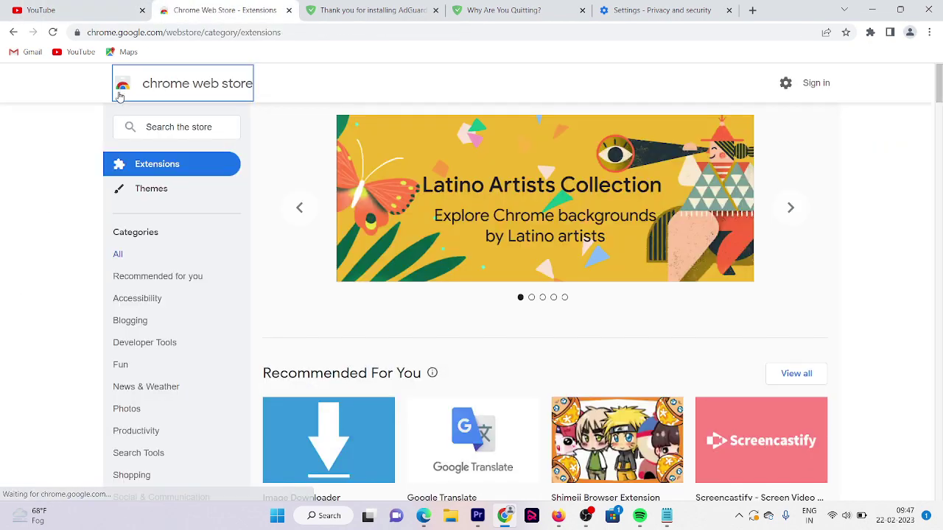
click(148, 127)
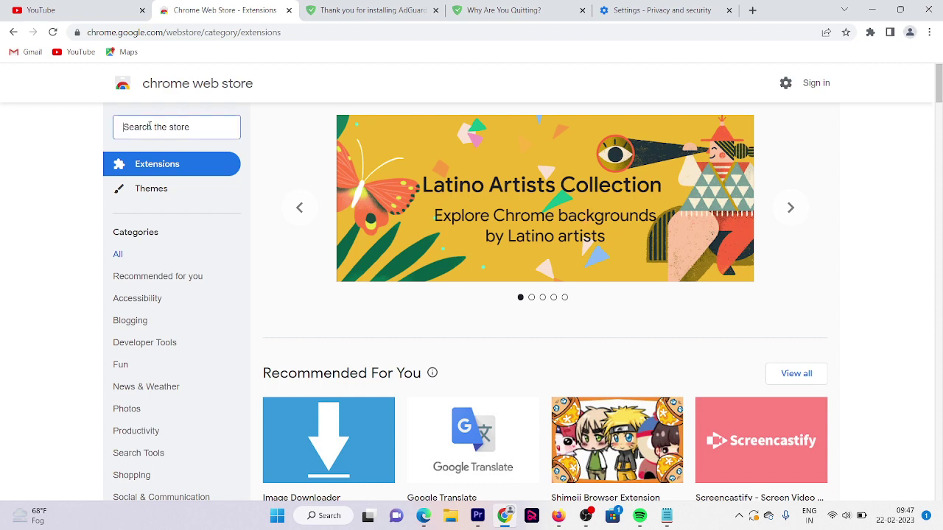
text(yotu)
key(BackSpace)
key(BackSpace)
text(utube ad blocker)
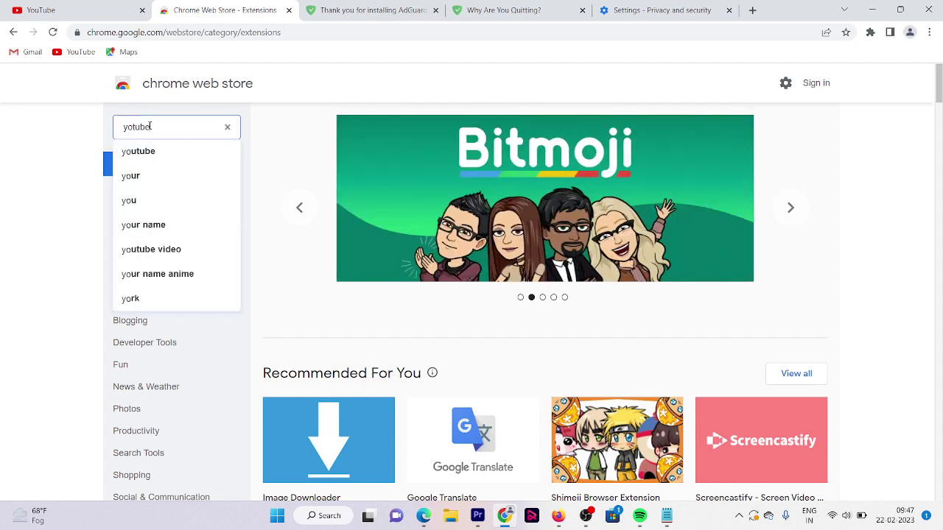
key(Return)
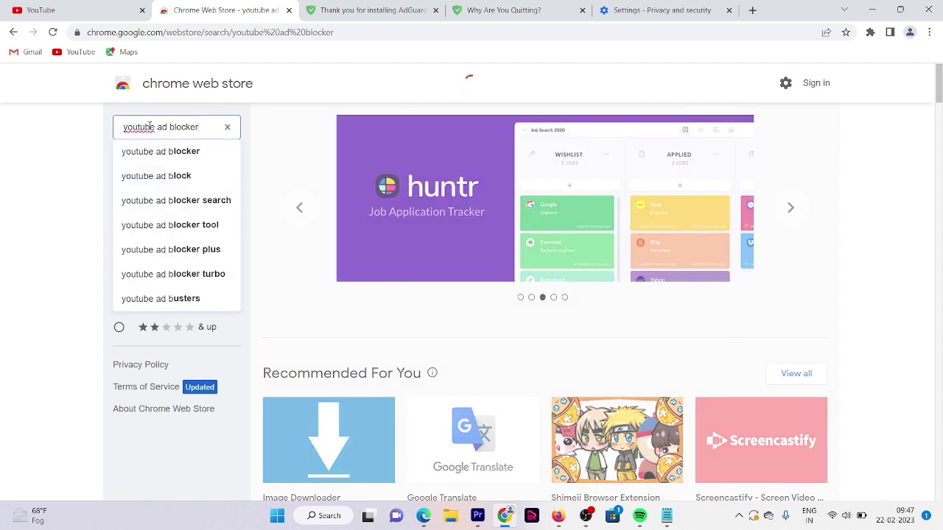
Open the Adblock for Youtube™ store page, add the extension to Chrome and confirm the installation
click(510, 185)
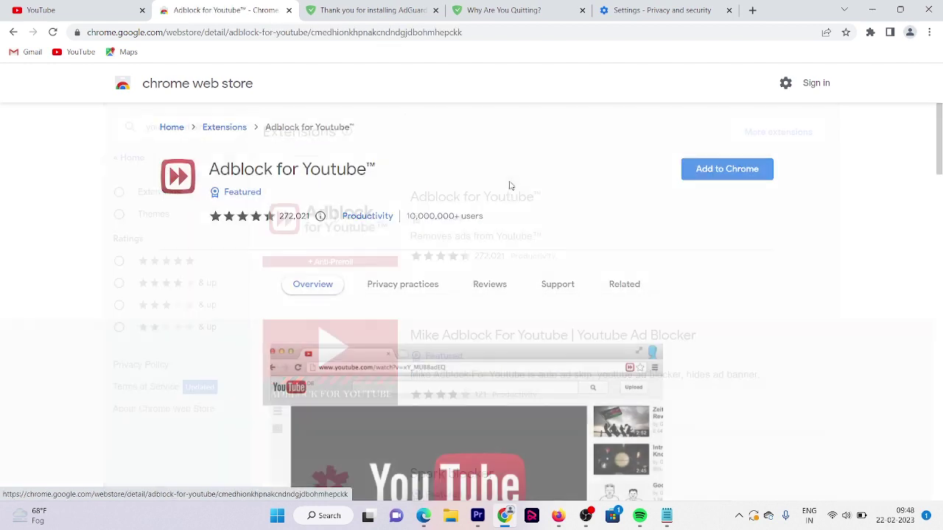
click(689, 177)
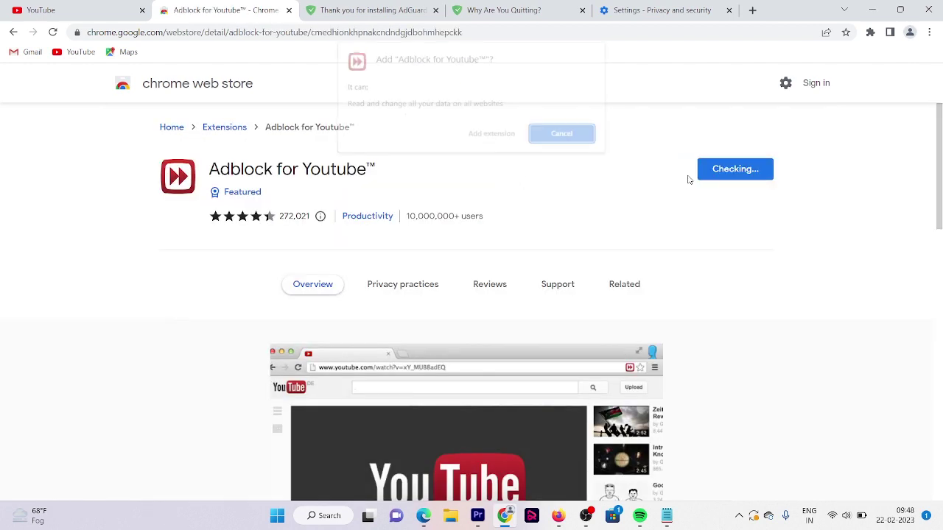
click(487, 137)
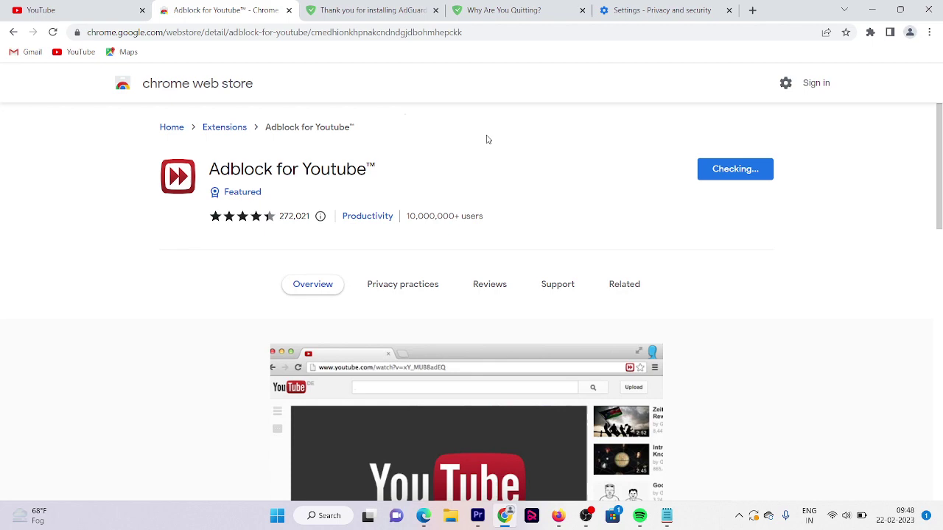
Play the "Biggest SCAM on Internet" video from YouTube's home page to check for ads, pause it, and dismiss the AdBlock Suite promotion
click(90, 9)
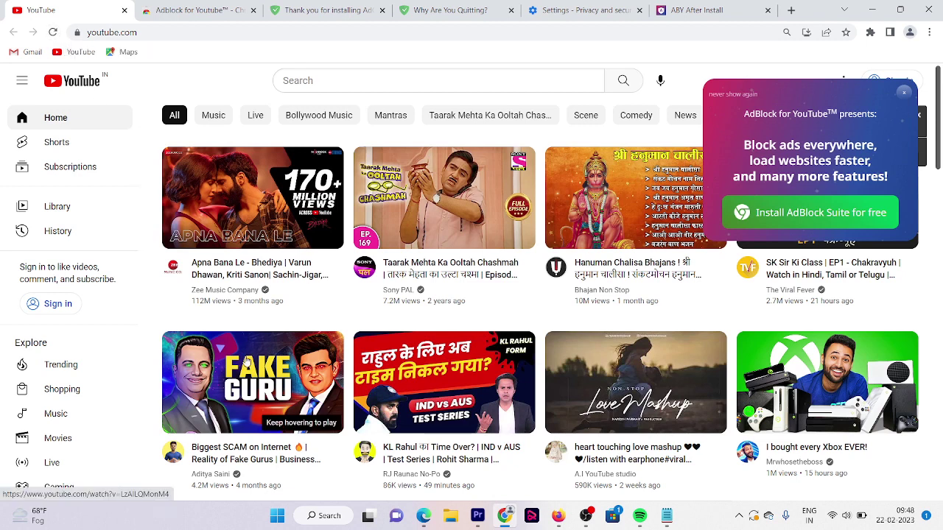
mouse_move(246, 361)
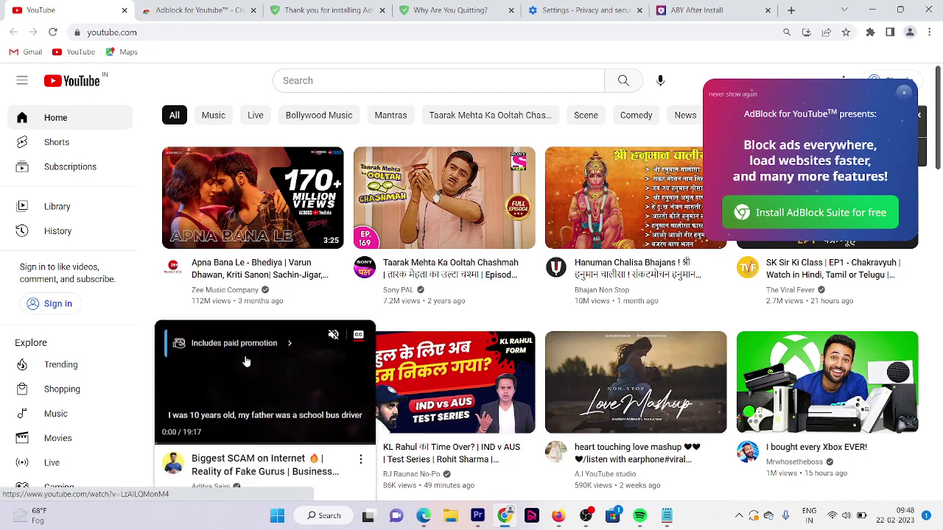
click(246, 362)
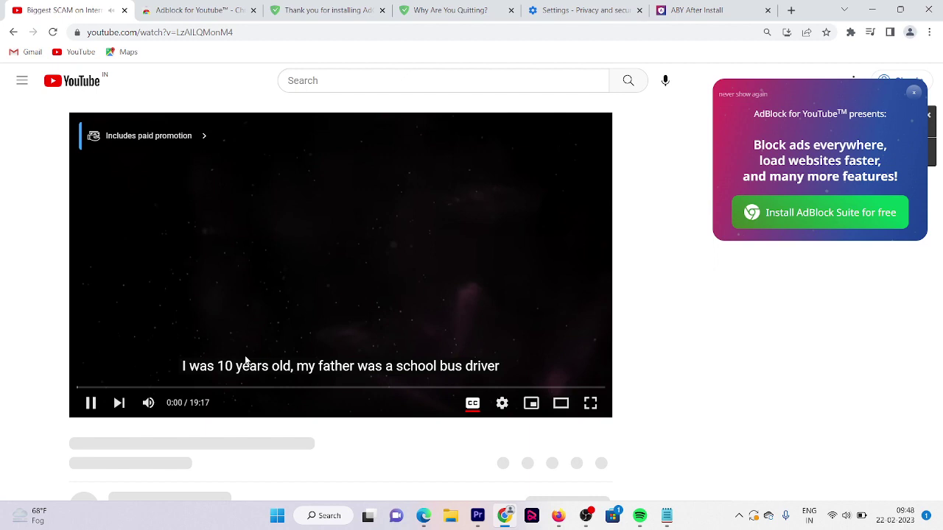
click(260, 259)
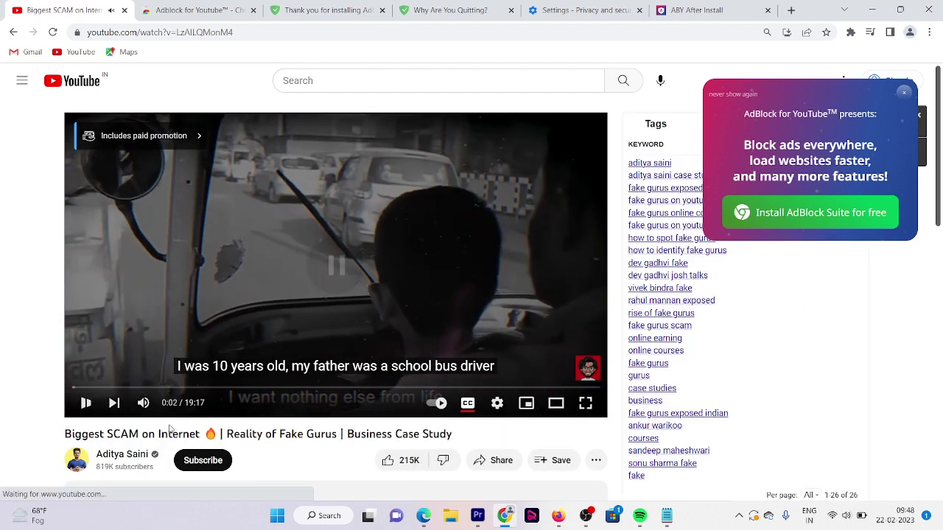
click(905, 93)
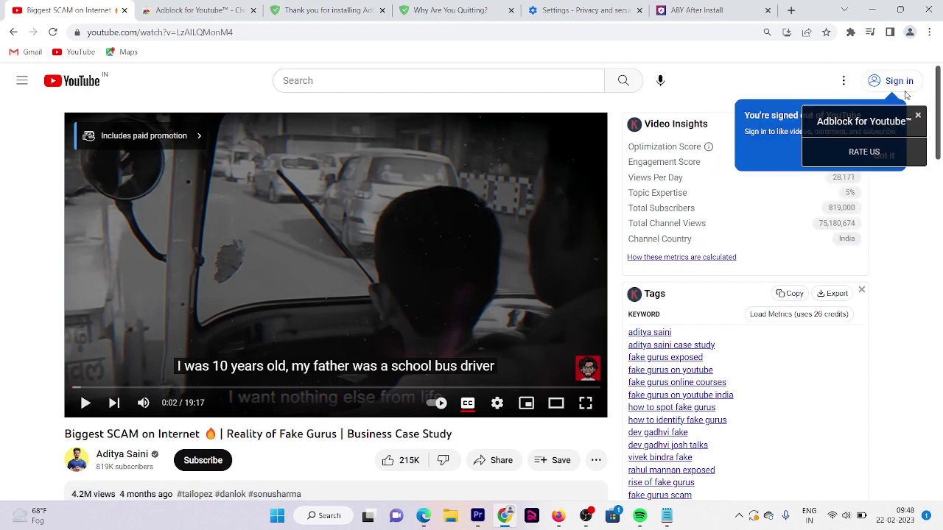